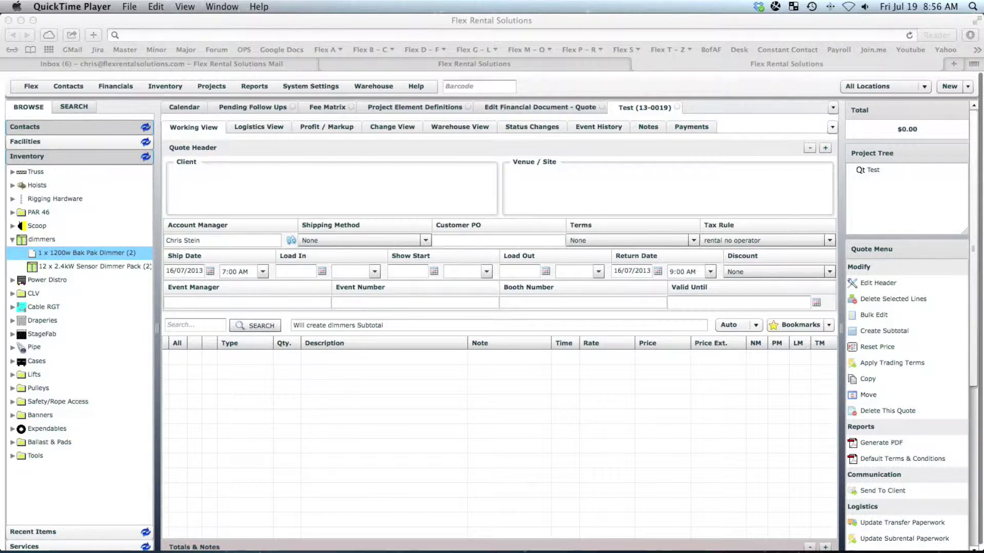
Expand the Totals & Notes section of the Test quote, review its subtotal rows, and collapse it.
left_click(827, 549)
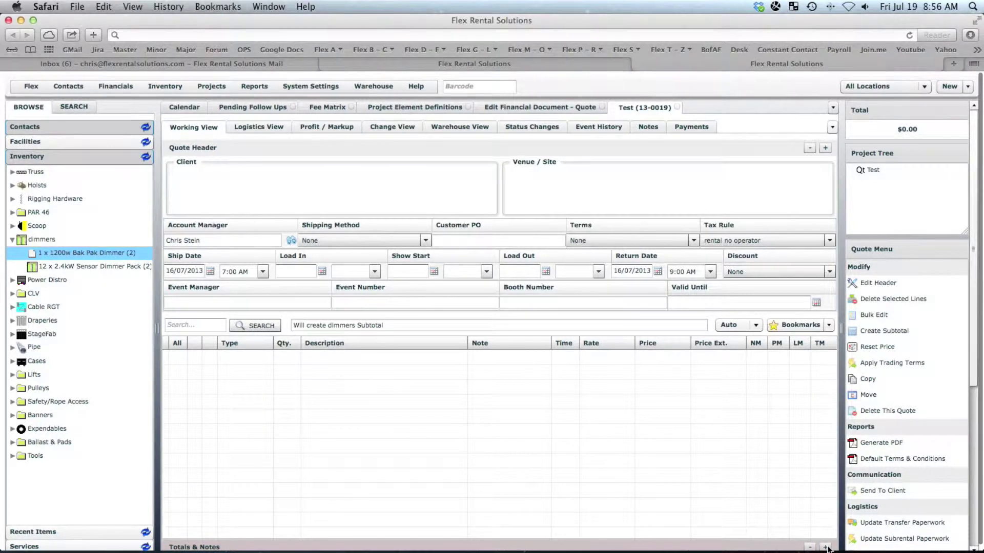
left_click(825, 547)
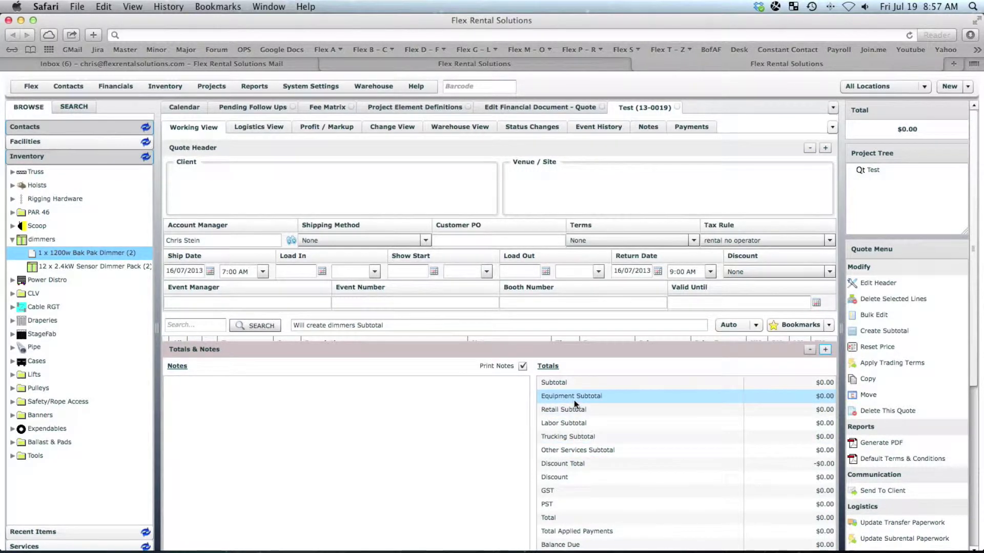
left_click(810, 349)
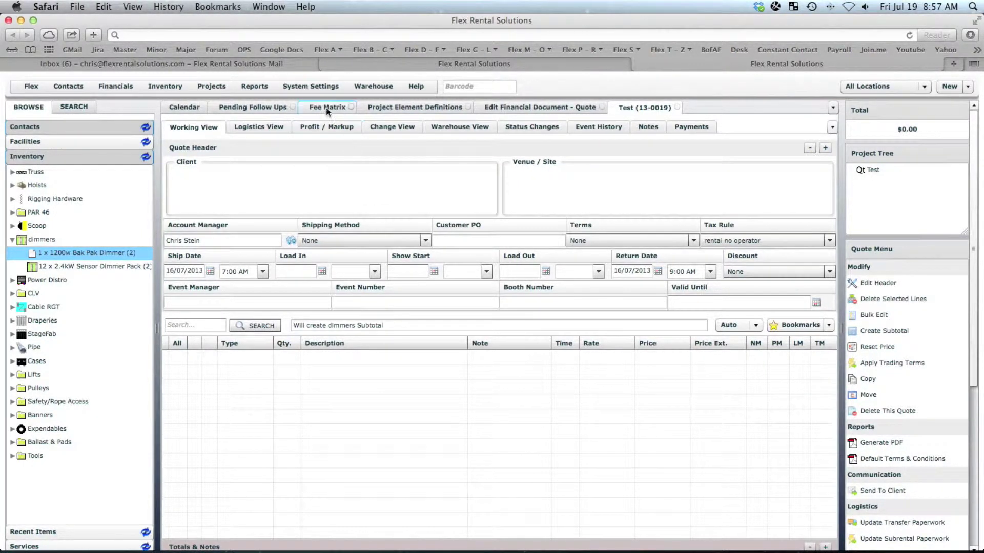
Open the fee matrices and examine the line item types and resource types of the Equipment Subtotal matrix.
left_click(113, 88)
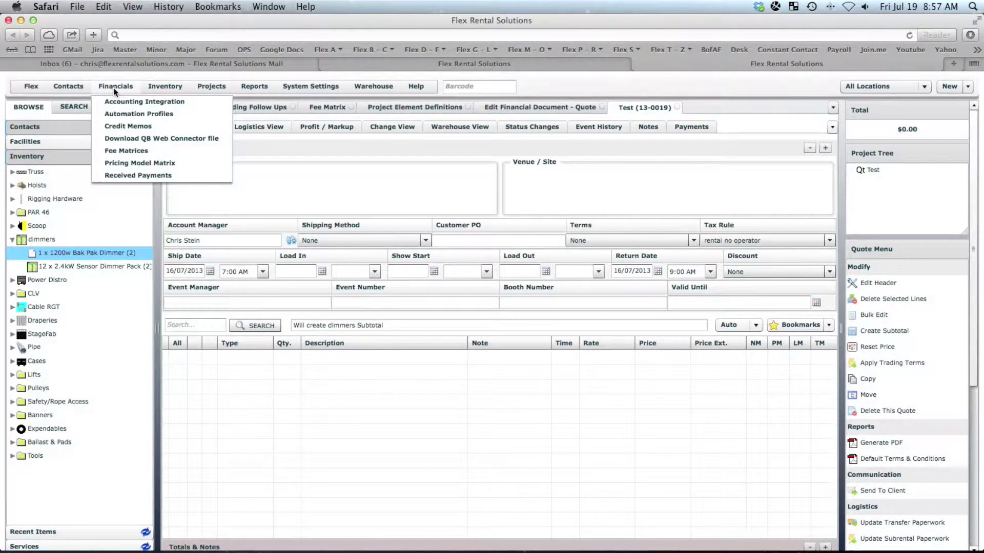
left_click(117, 152)
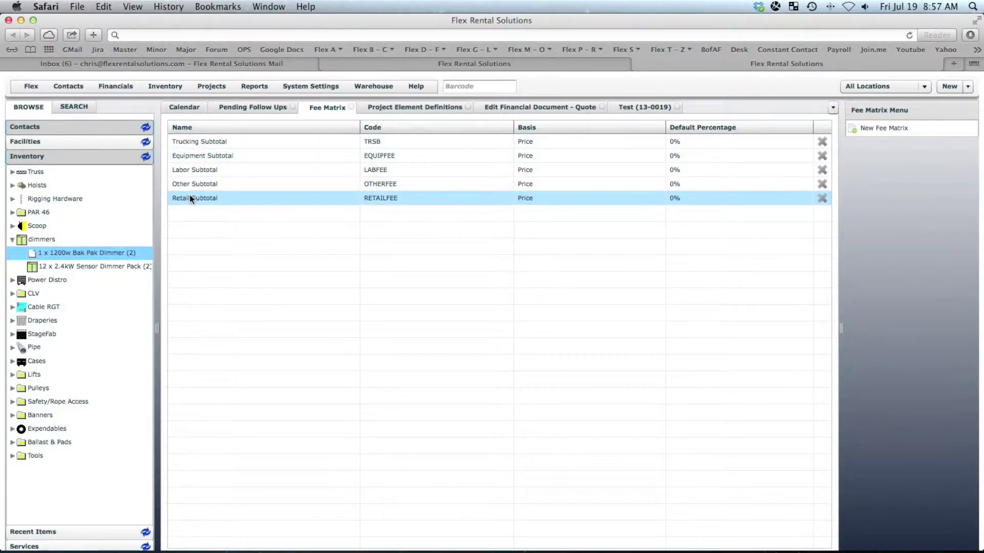
double_click(195, 160)
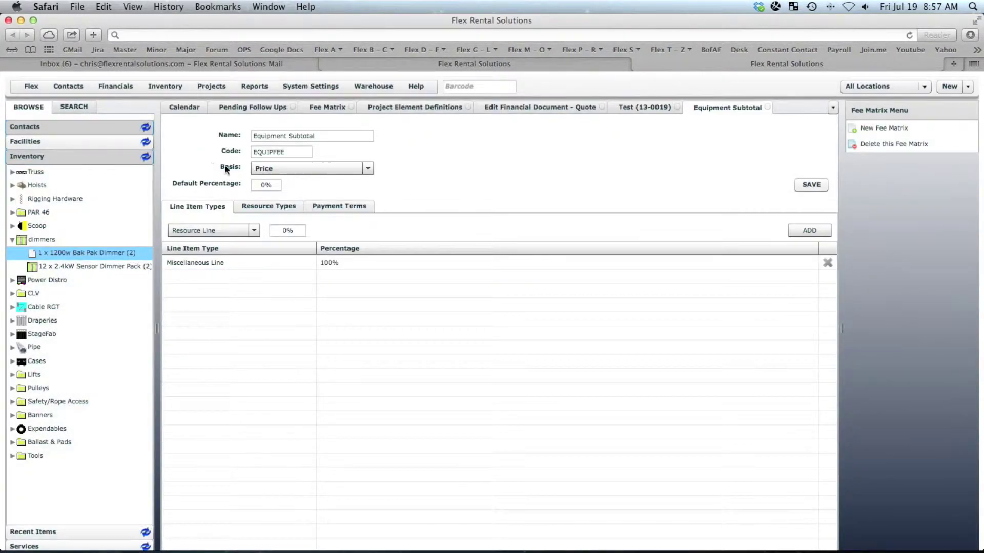
left_click(214, 231)
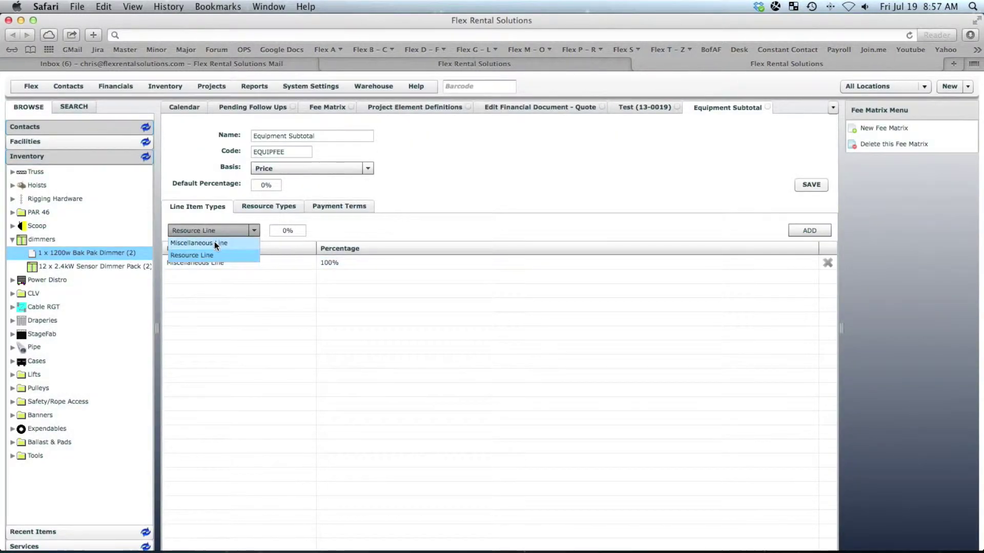
left_click(214, 242)
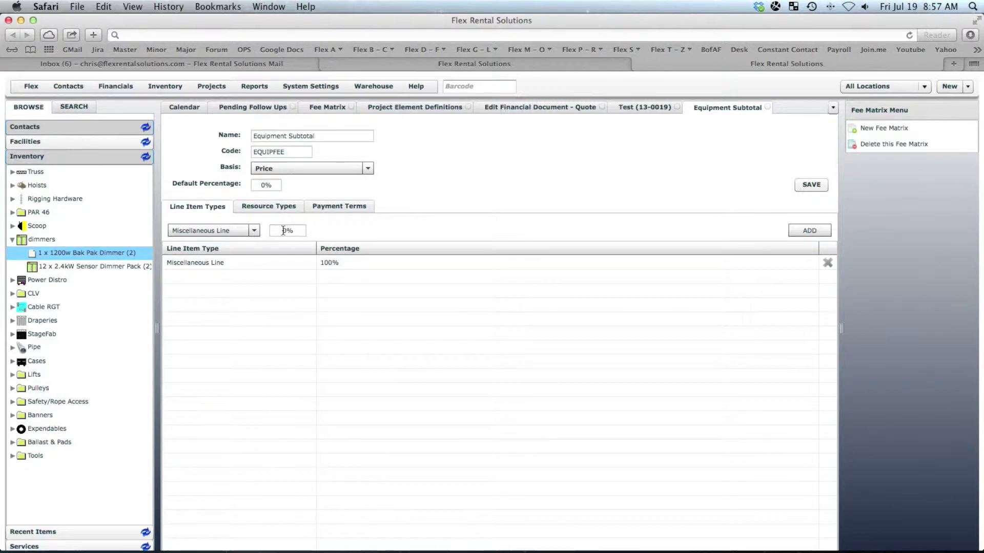
left_click(257, 208)
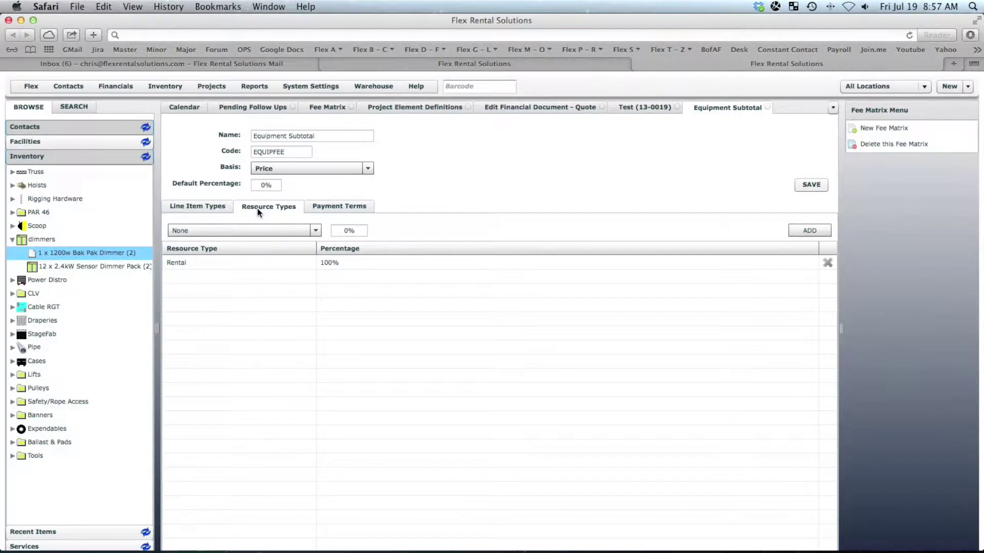
left_click(175, 261)
left_click(766, 106)
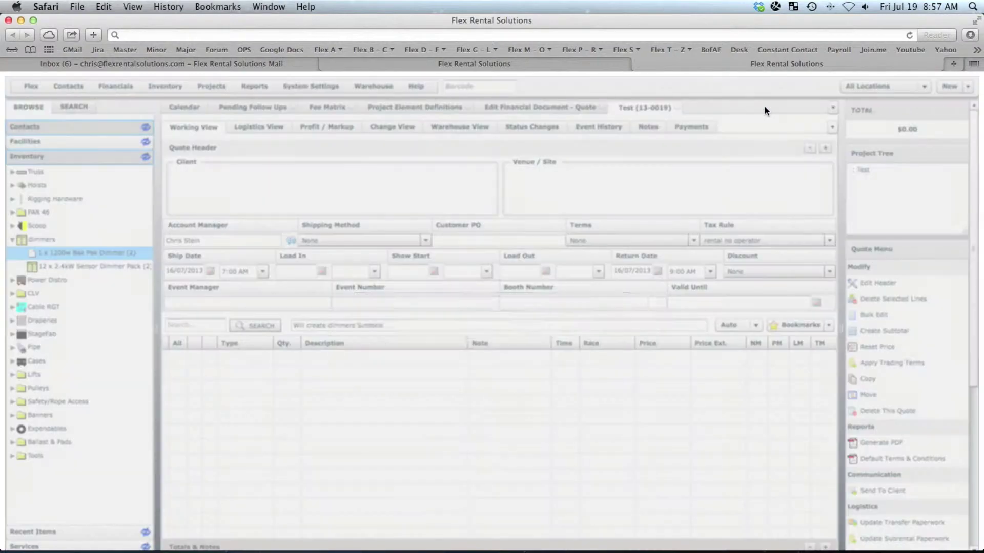
Examine the Trucking Subtotal fee matrix's resource types and the available resource type options, then close the matrix.
left_click(336, 108)
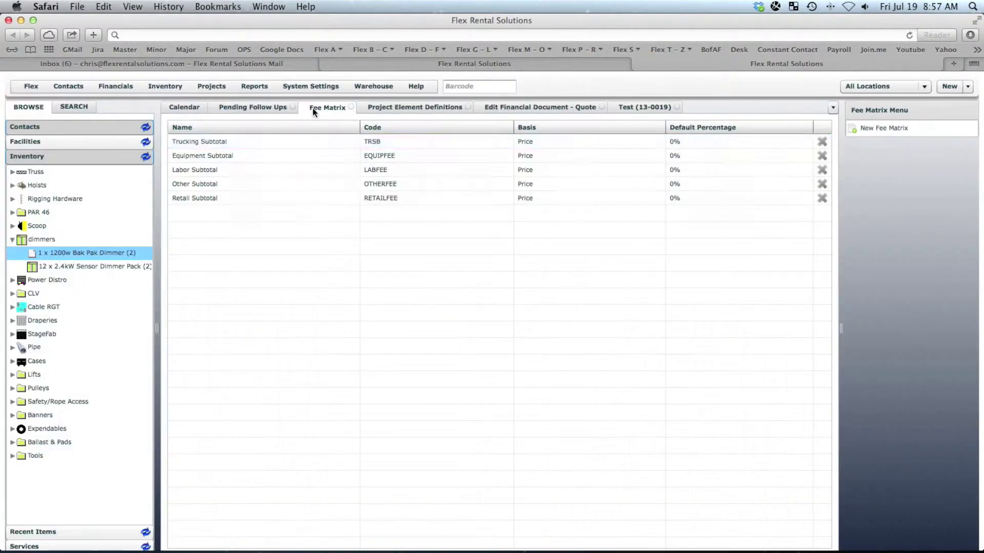
double_click(214, 140)
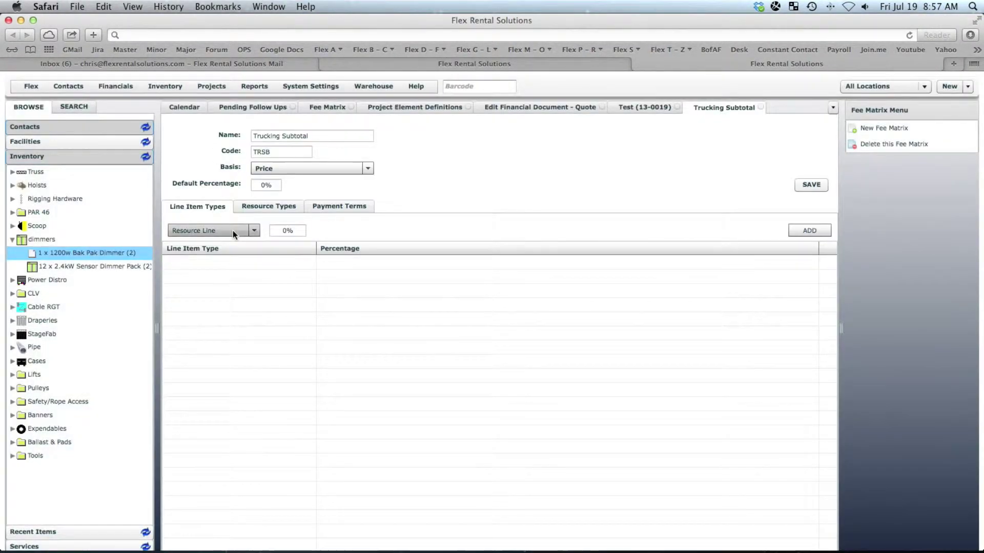
left_click(274, 208)
left_click(270, 233)
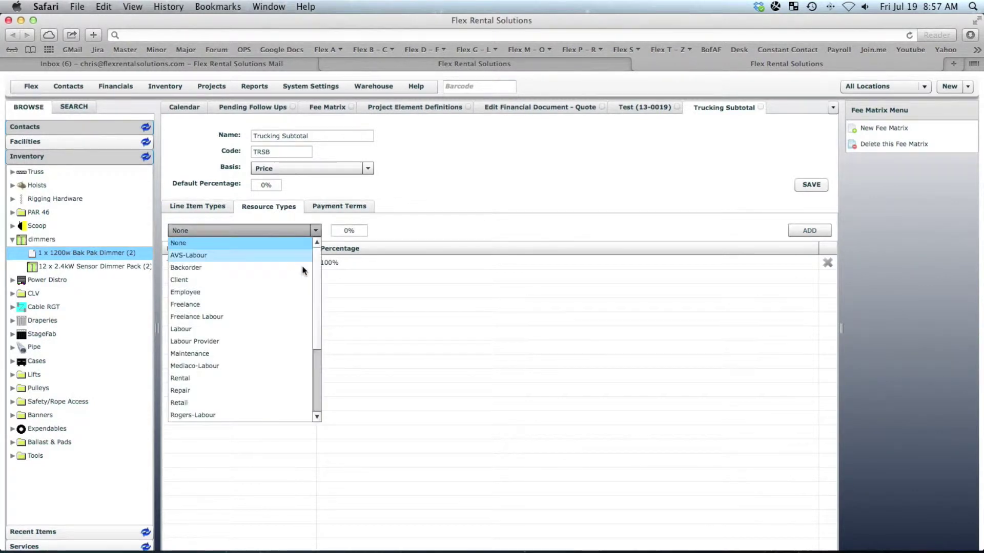
left_click_drag(319, 296, 319, 358)
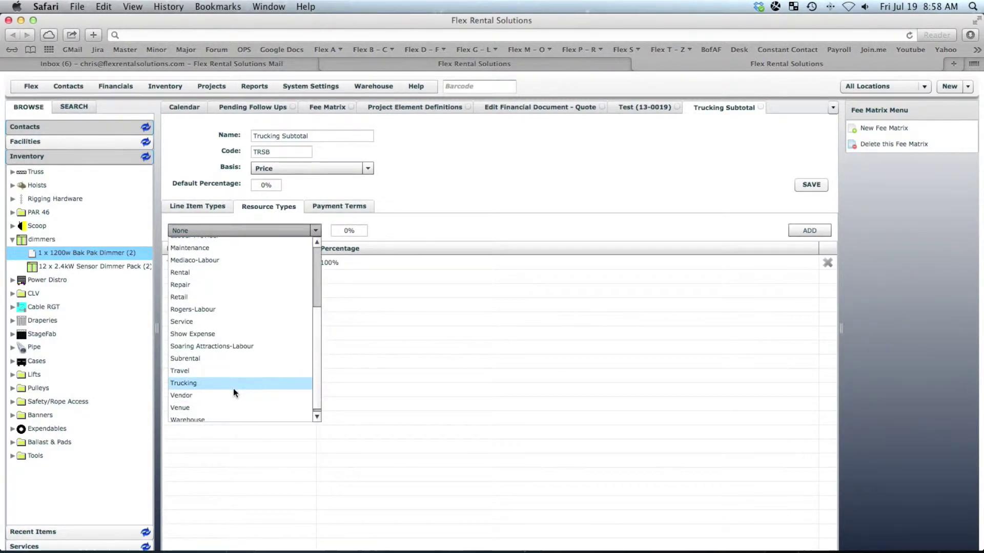
left_click(368, 340)
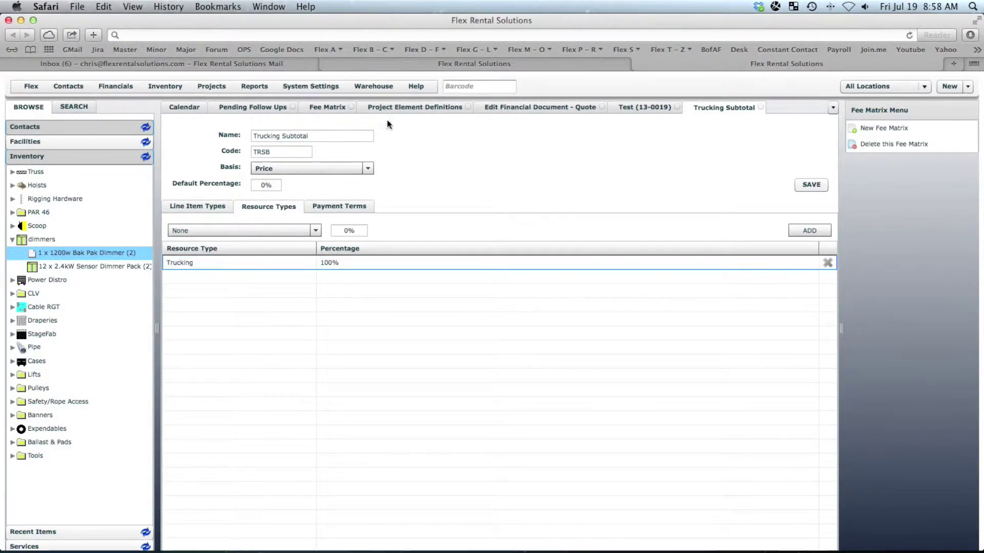
left_click(760, 108)
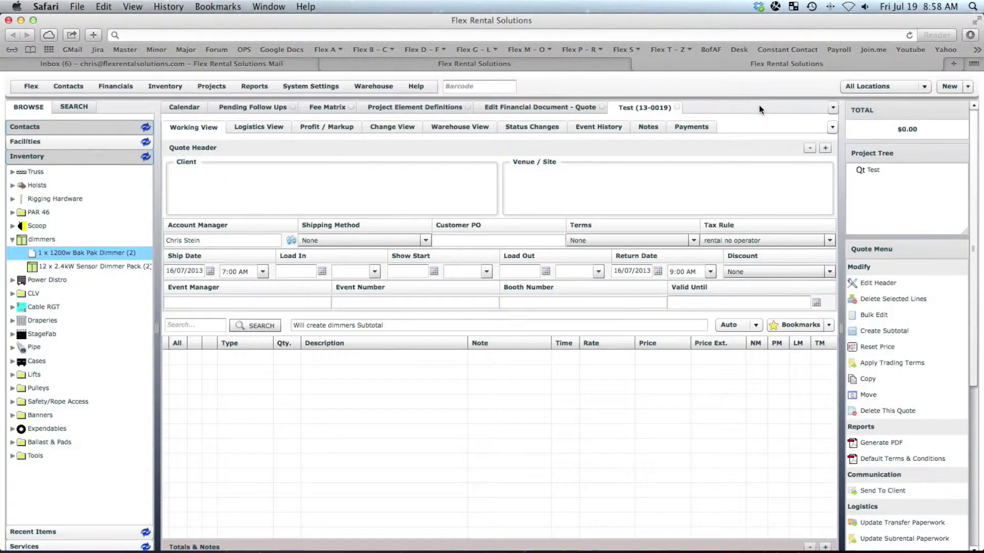
Open the Labor Subtotal fee matrix, review its resource types and percentages, and close it.
left_click(320, 108)
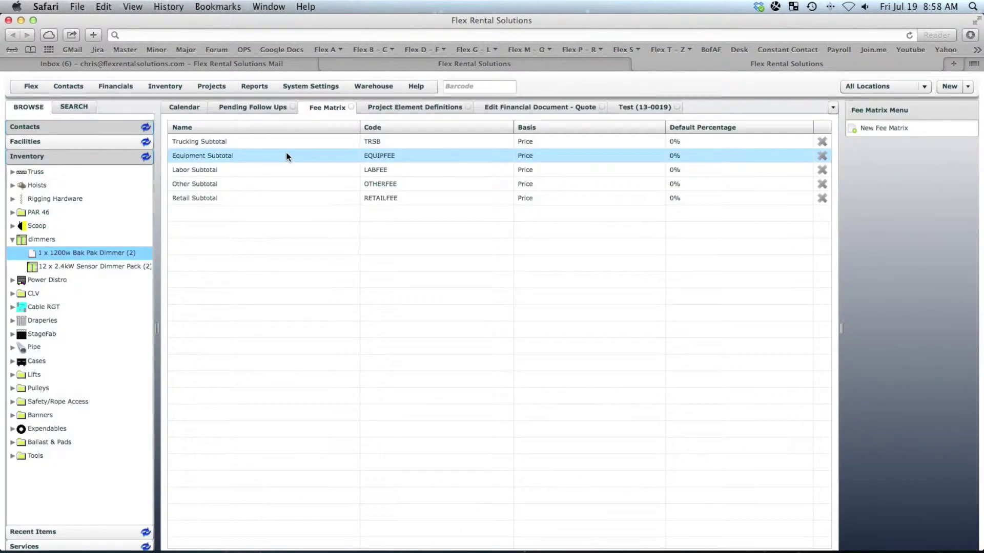
double_click(214, 171)
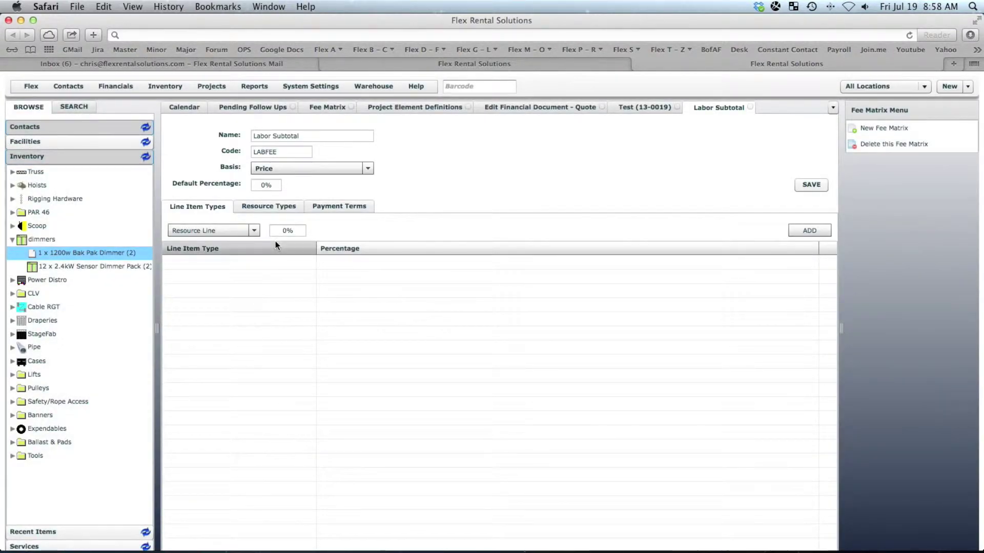
left_click(273, 207)
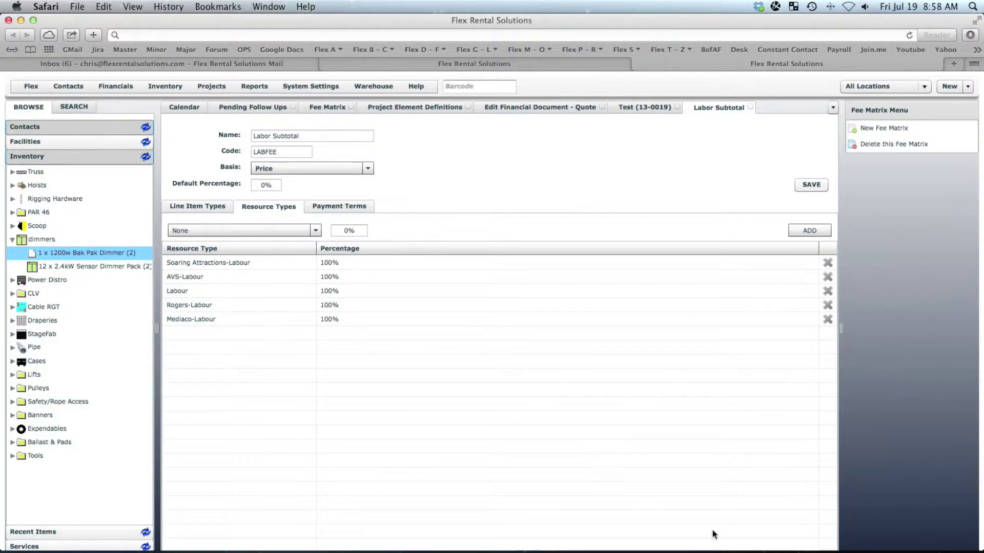
left_click(750, 107)
Open the Other Subtotal fee matrix, review which resource types it includes, and close it.
left_click(333, 106)
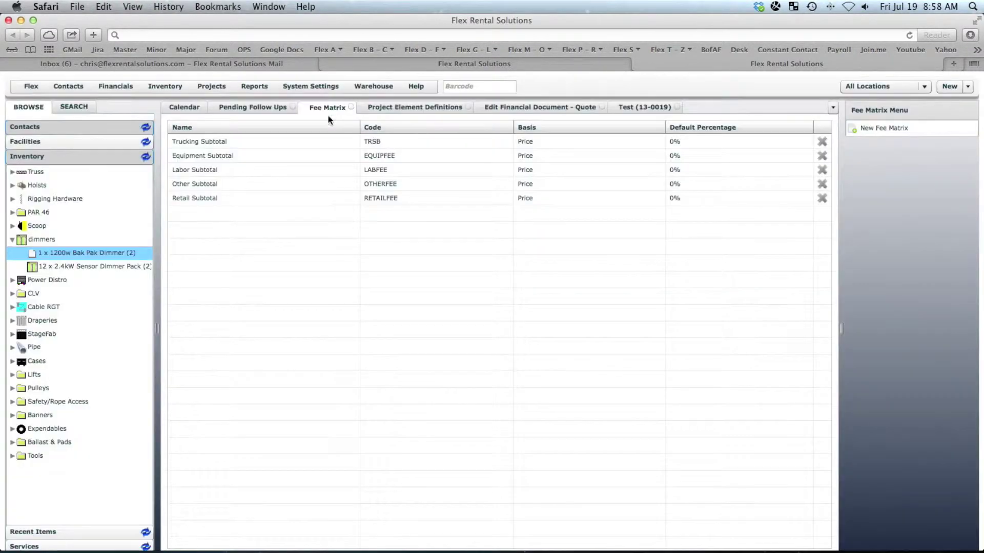
left_click(199, 185)
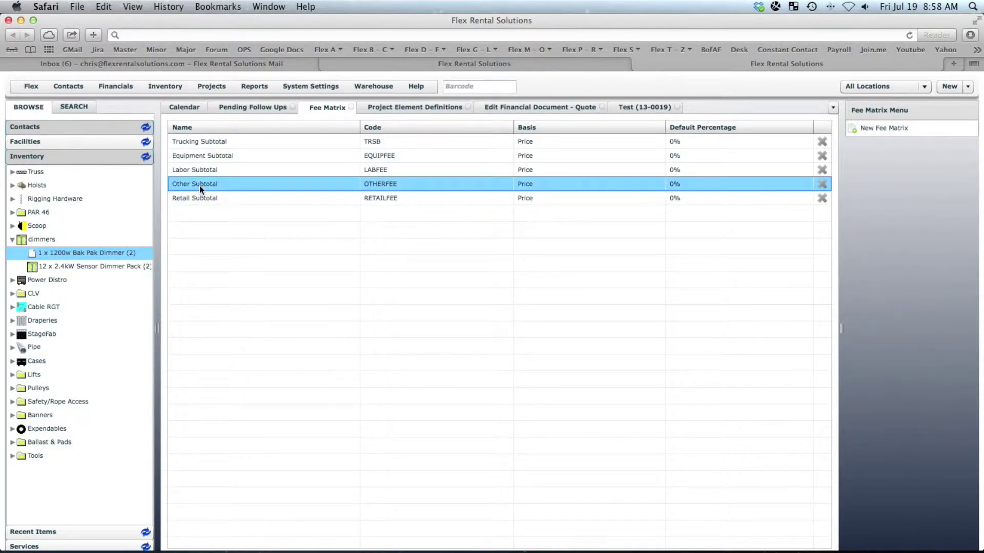
double_click(199, 185)
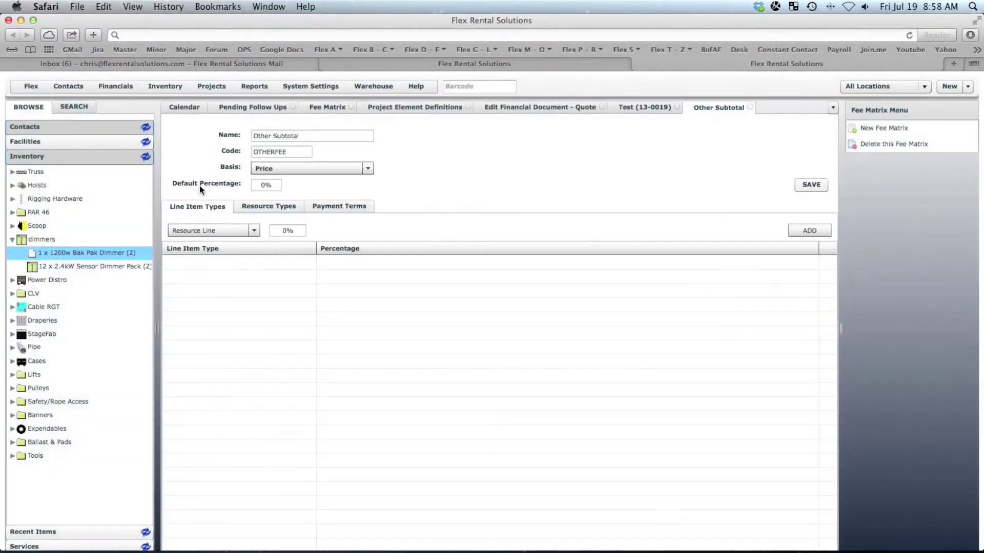
left_click(260, 204)
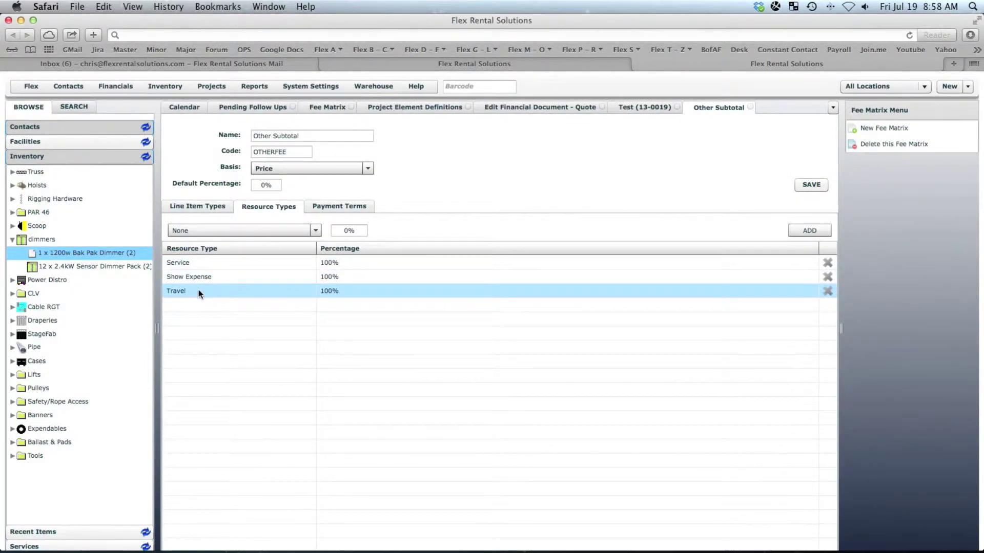
left_click(751, 106)
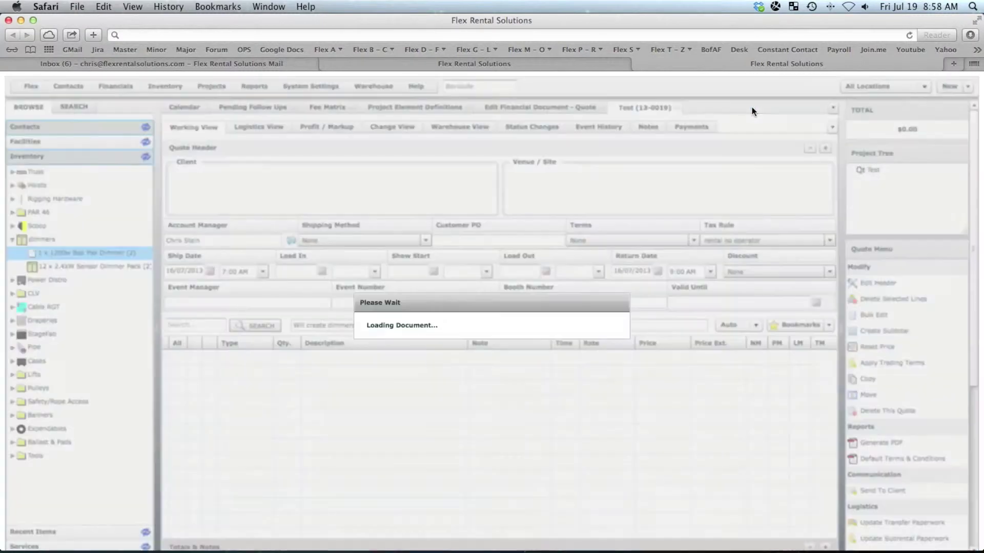
Open the Quote definition's custom rows and examine the EQUIPROW and LABORROW configurations without changing them.
left_click(214, 85)
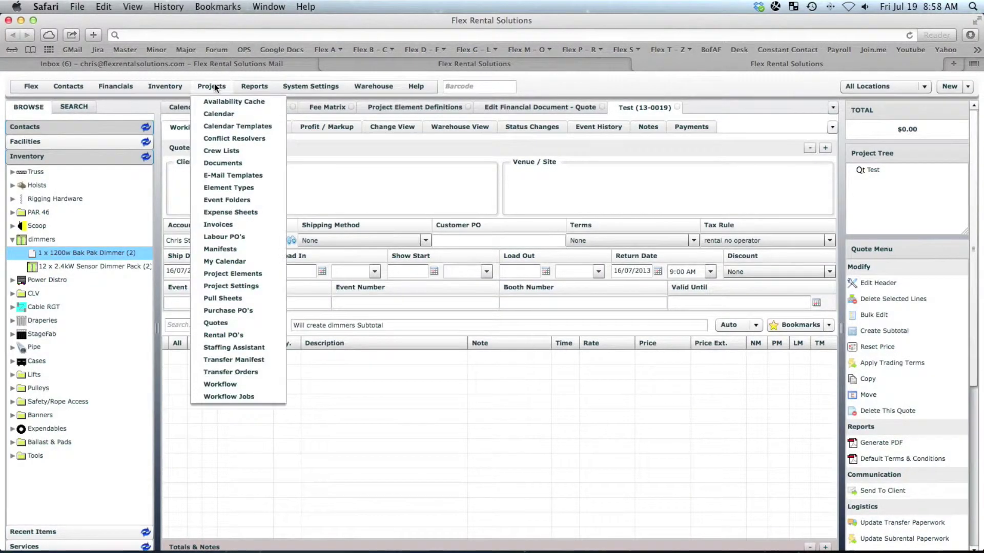
left_click(217, 274)
double_click(203, 303)
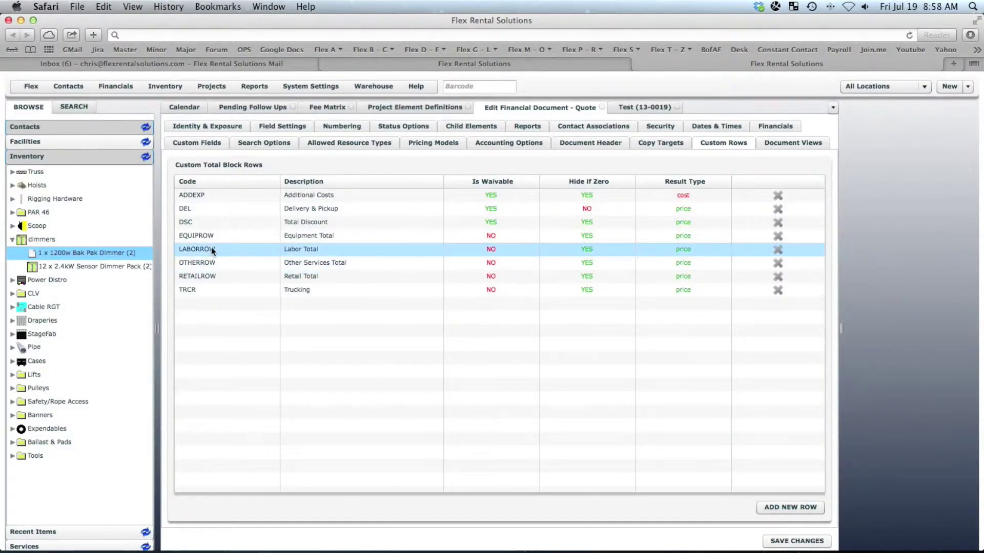
double_click(208, 235)
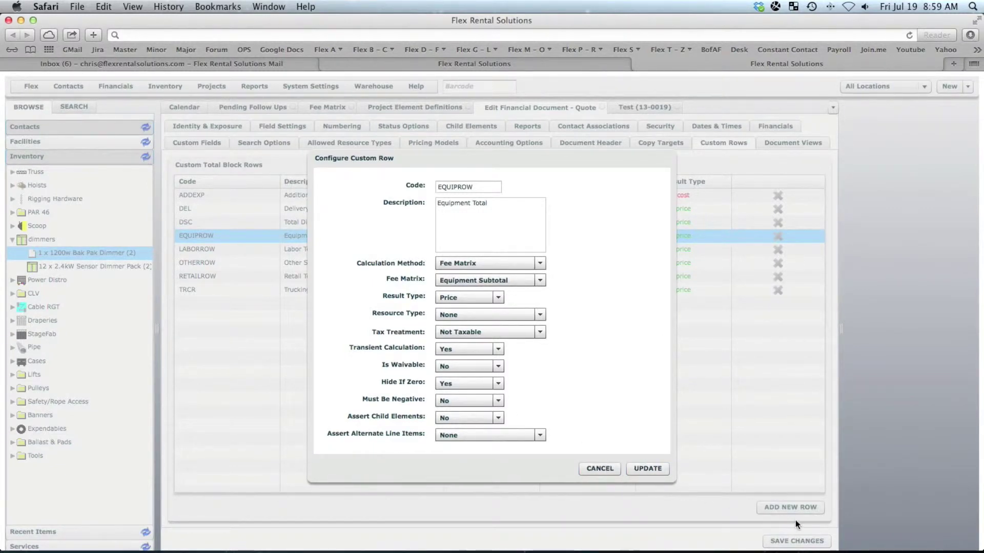
left_click(603, 466)
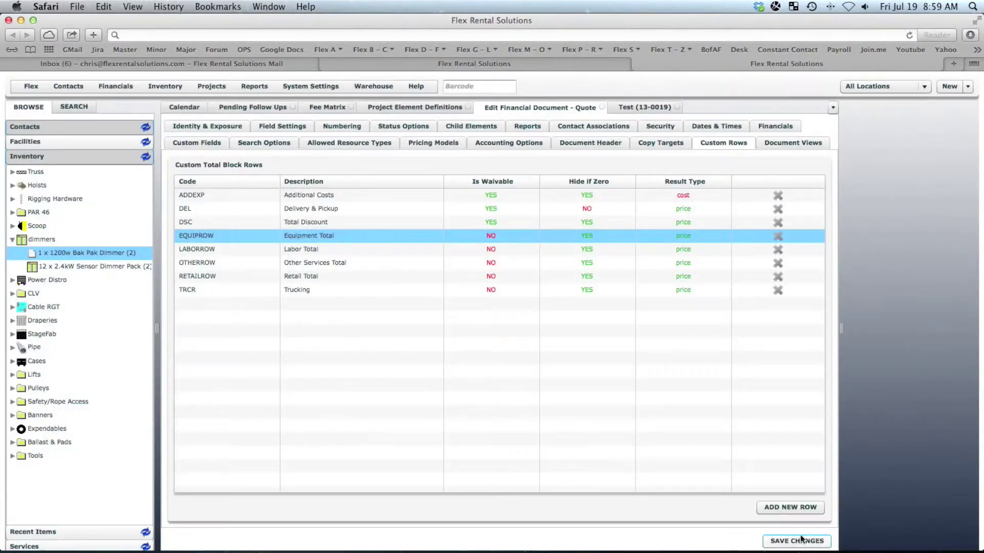
double_click(205, 250)
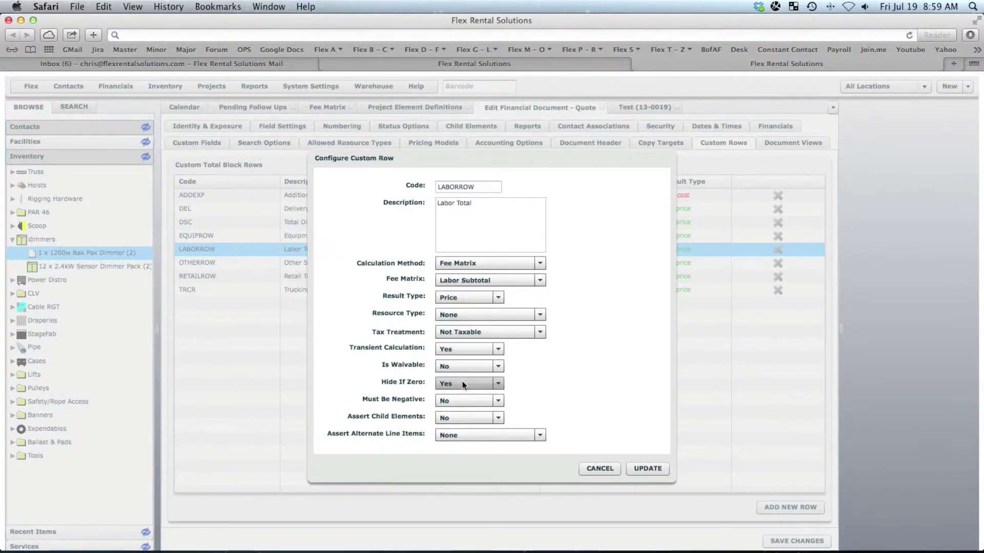
left_click(605, 466)
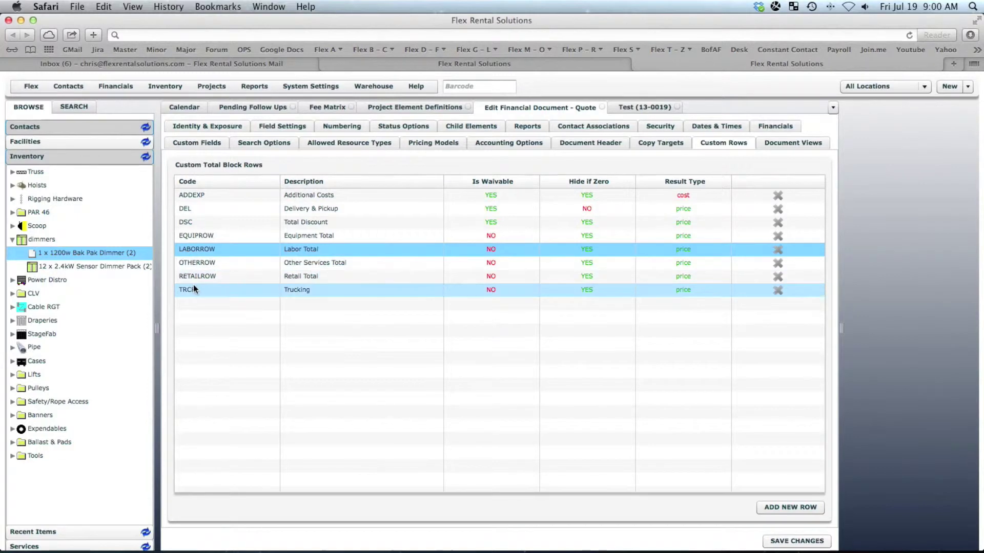
Review the Total Block Rows of the Working View in the Quote definition's document views, then return to the Test quote.
left_click(811, 145)
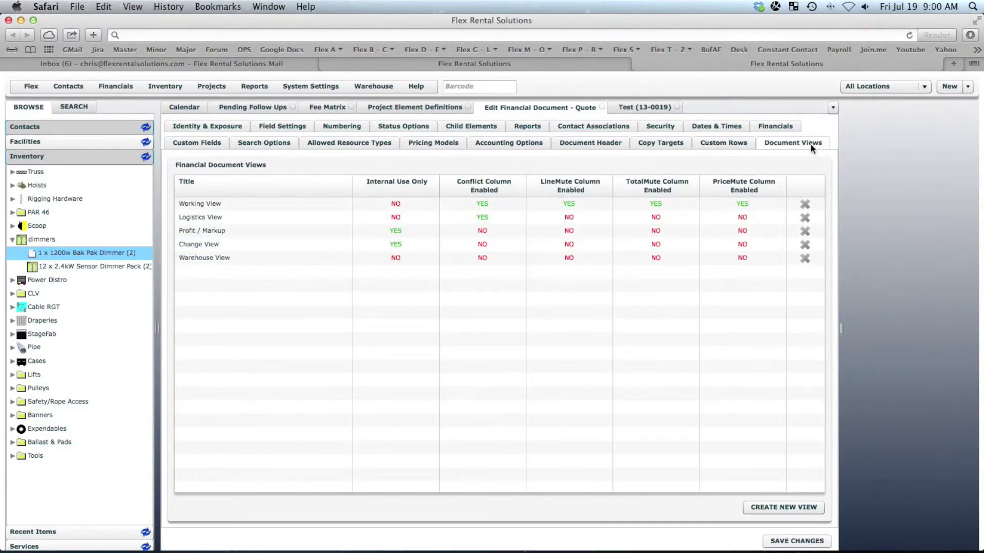
double_click(217, 205)
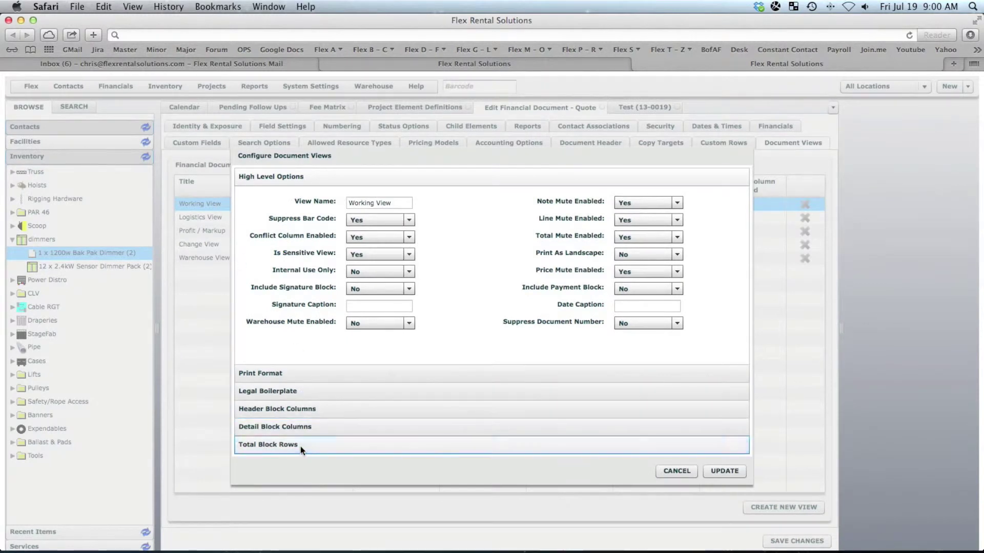
left_click(300, 446)
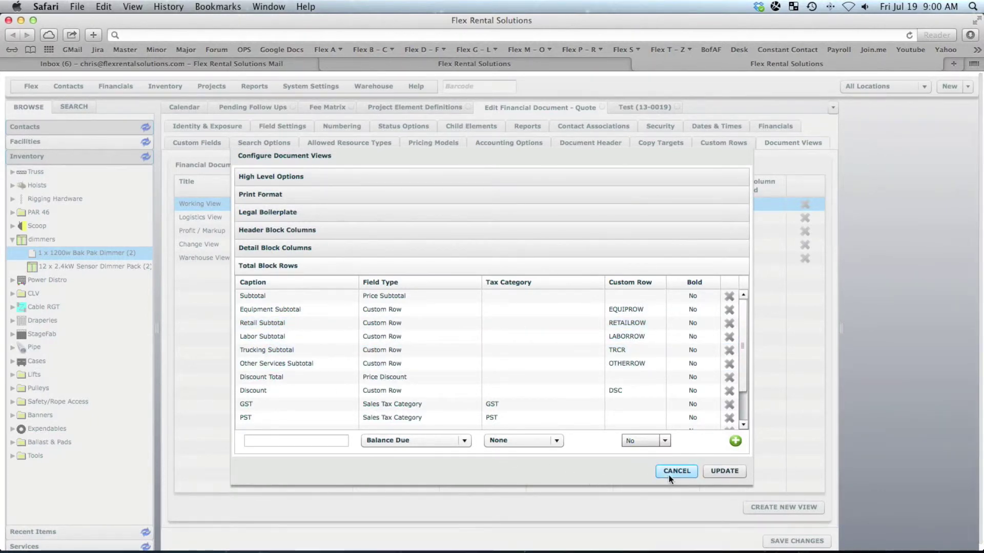
left_click(712, 474)
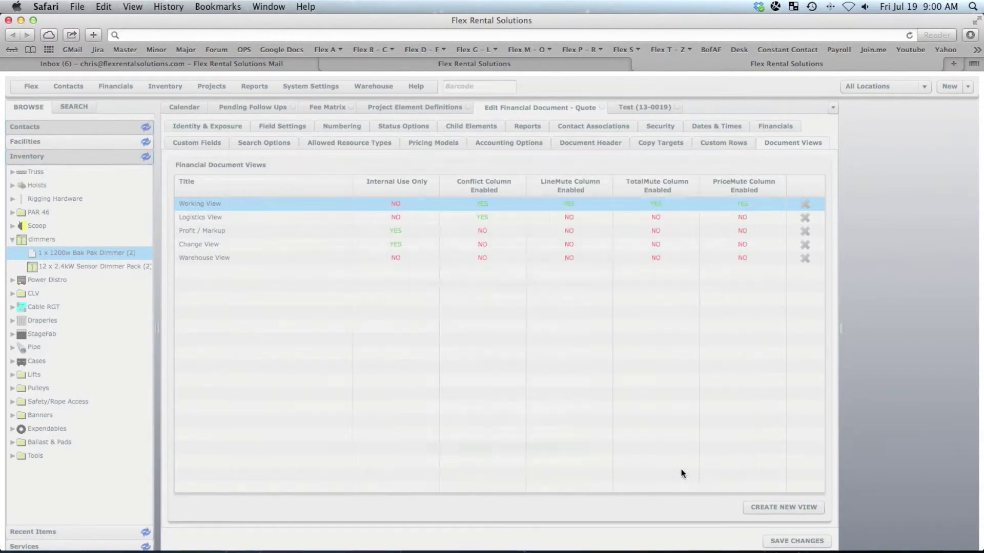
left_click(638, 108)
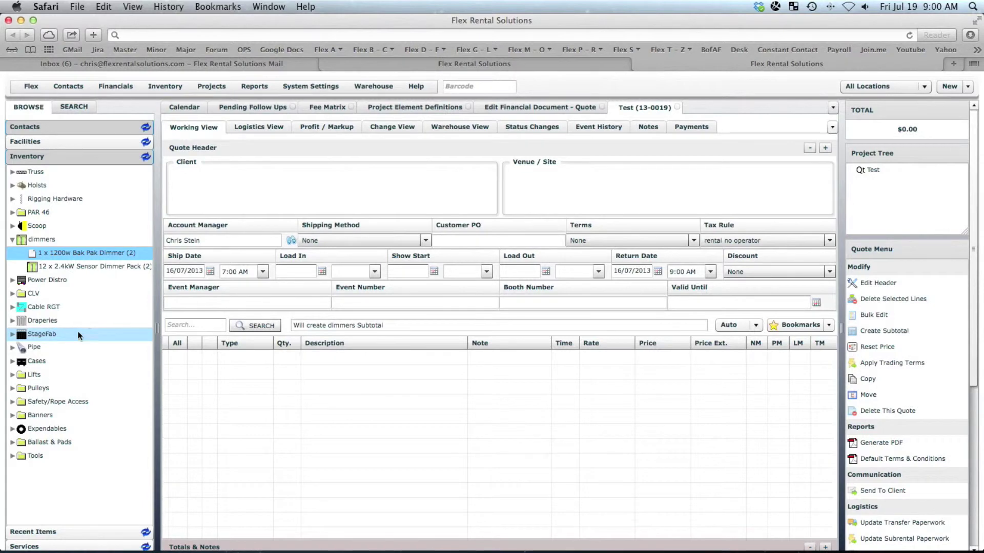
Add one 1 x 1200w Bak Pak Dimmer from the dimmers inventory group to the quote and check the quote's totals.
left_click_drag(46, 251, 245, 398)
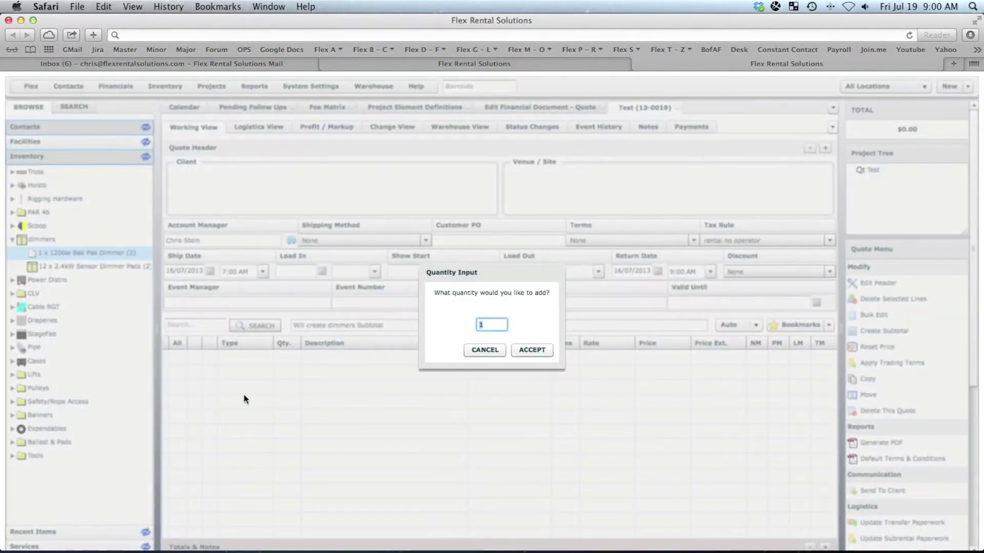
left_click(532, 348)
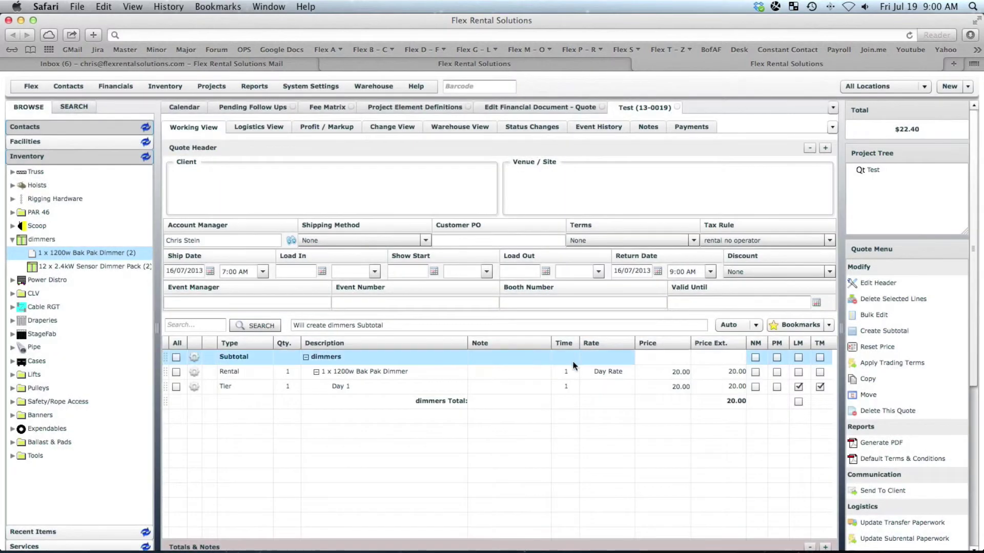
left_click(825, 547)
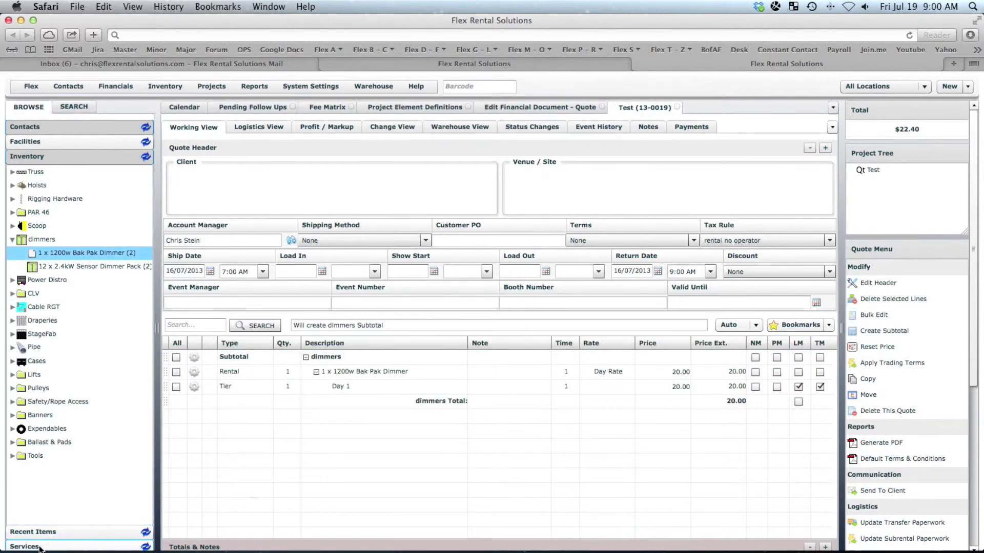
Add one Audio Hand from the Labour services to the quote and display the category subtotals in Totals & Notes.
left_click(24, 546)
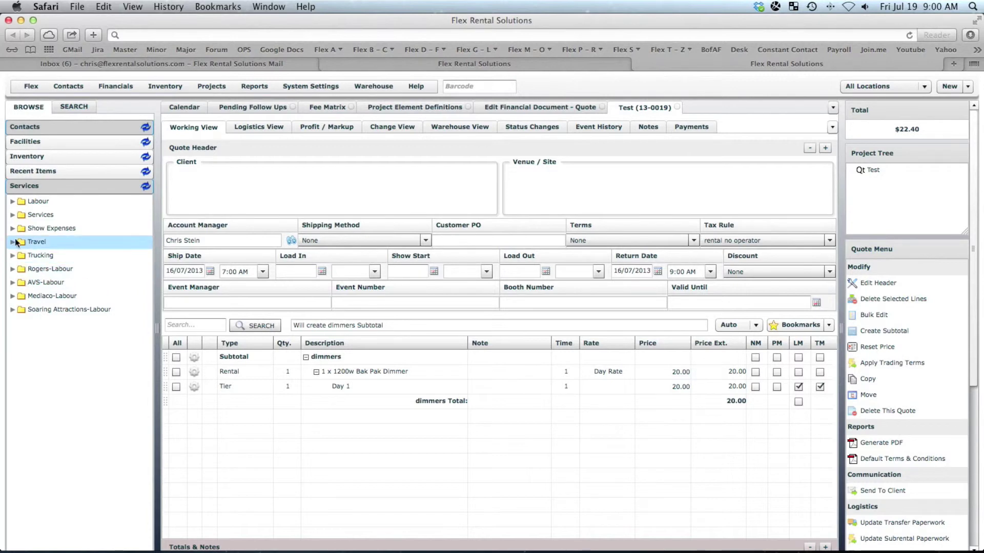
left_click(14, 201)
left_click_drag(49, 215, 335, 448)
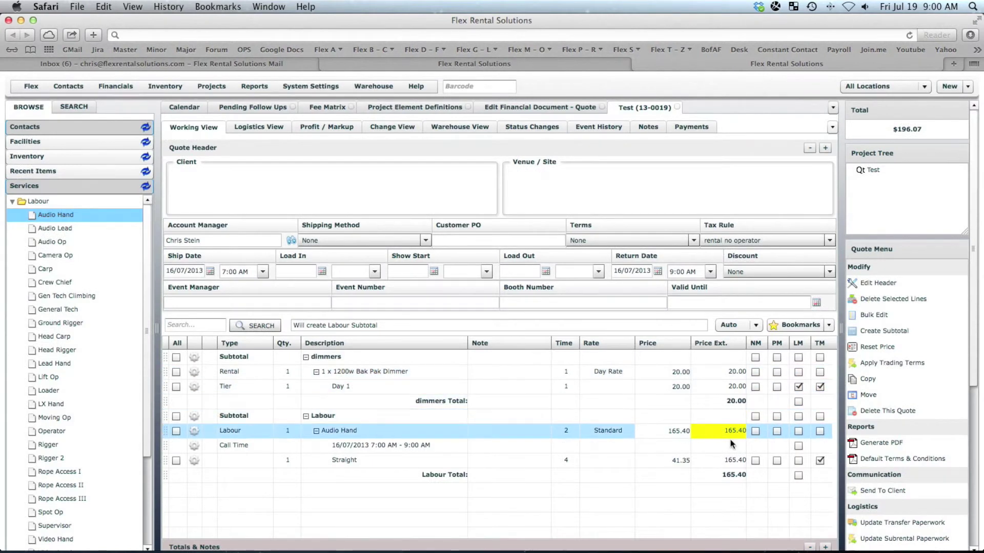
left_click(824, 547)
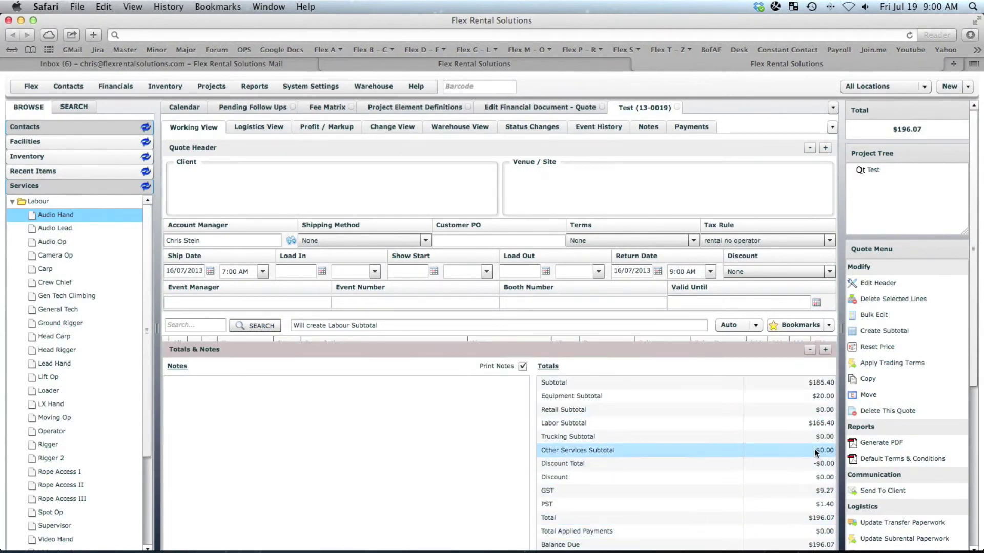